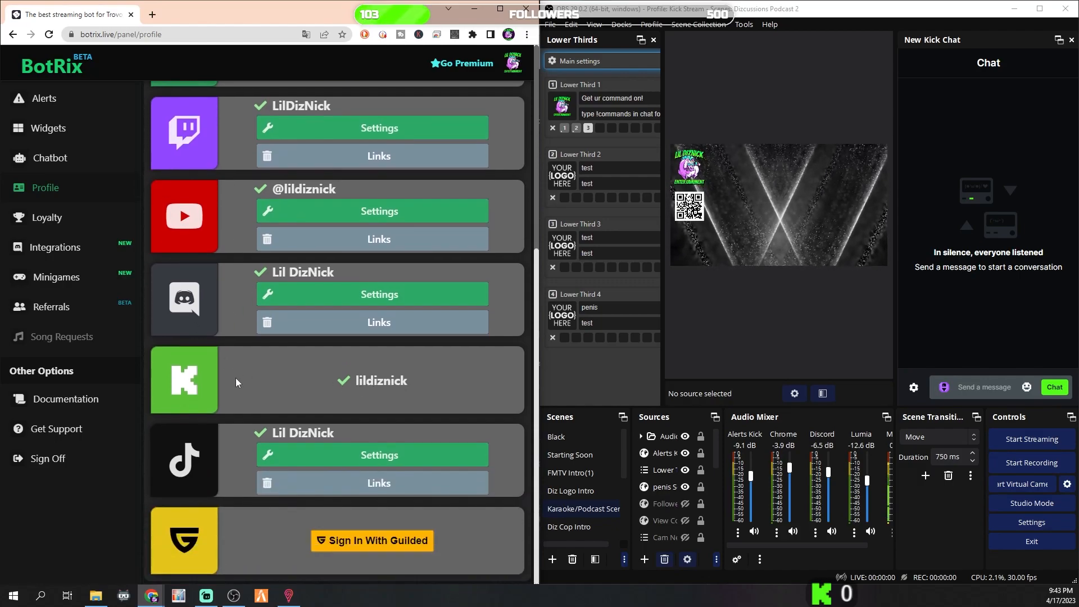
Open the BotRix alerts page and copy its widget URL
scroll(193, 343, "up", 6)
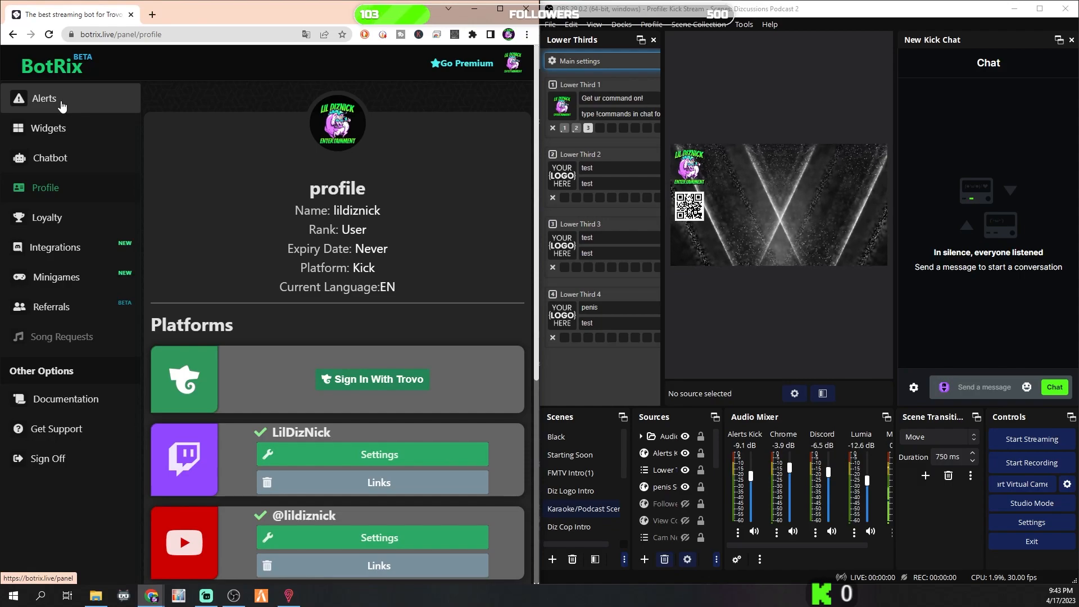
left_click(62, 105)
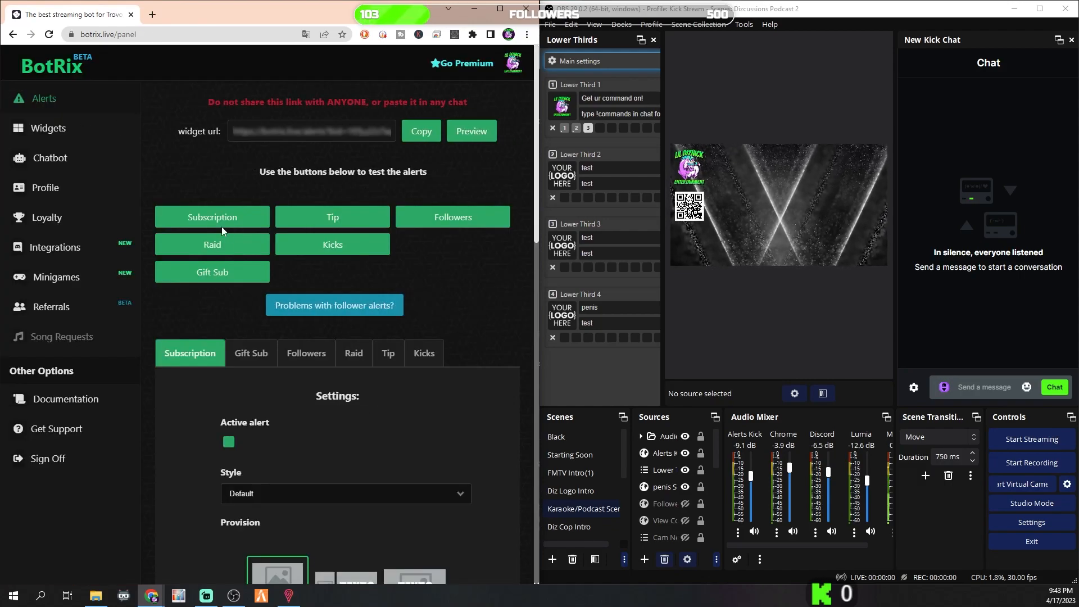
left_click(416, 135)
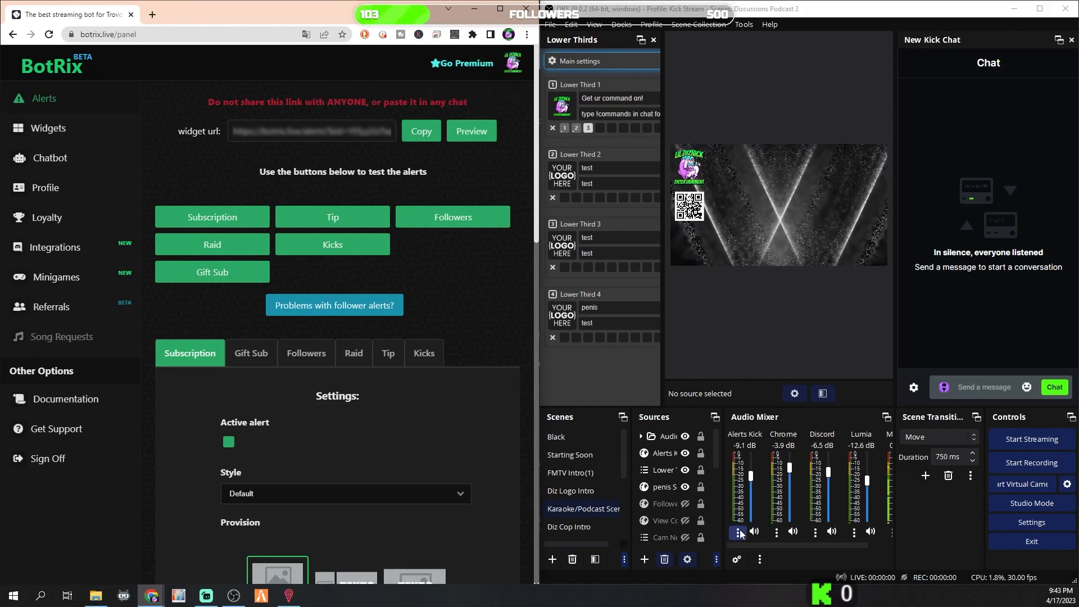
In OBS, create a new browser source named "Alerts Youtube" in the current scene
left_click(644, 559)
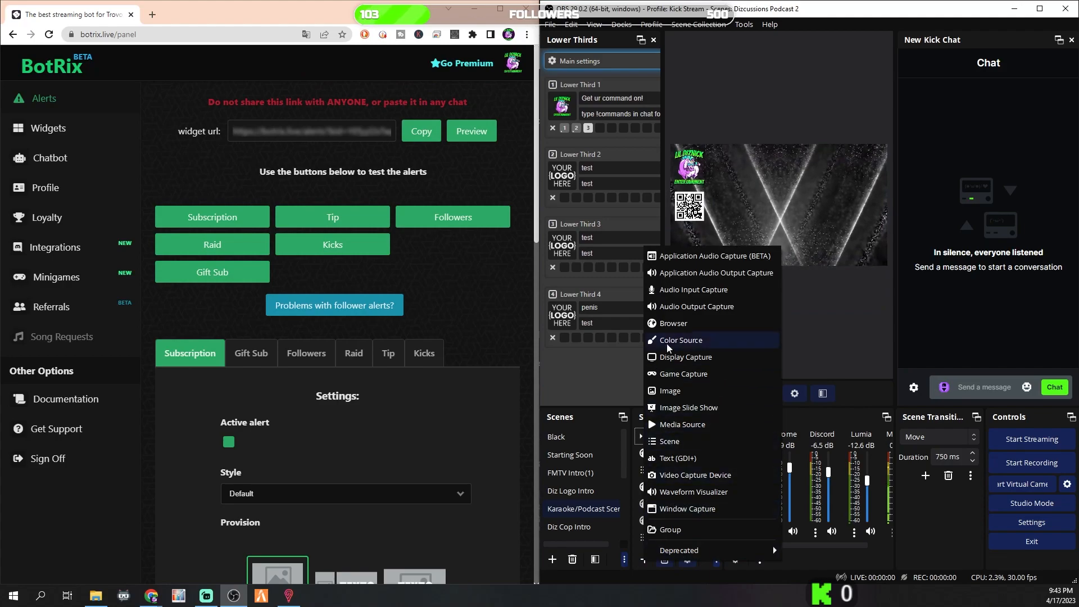
left_click(672, 323)
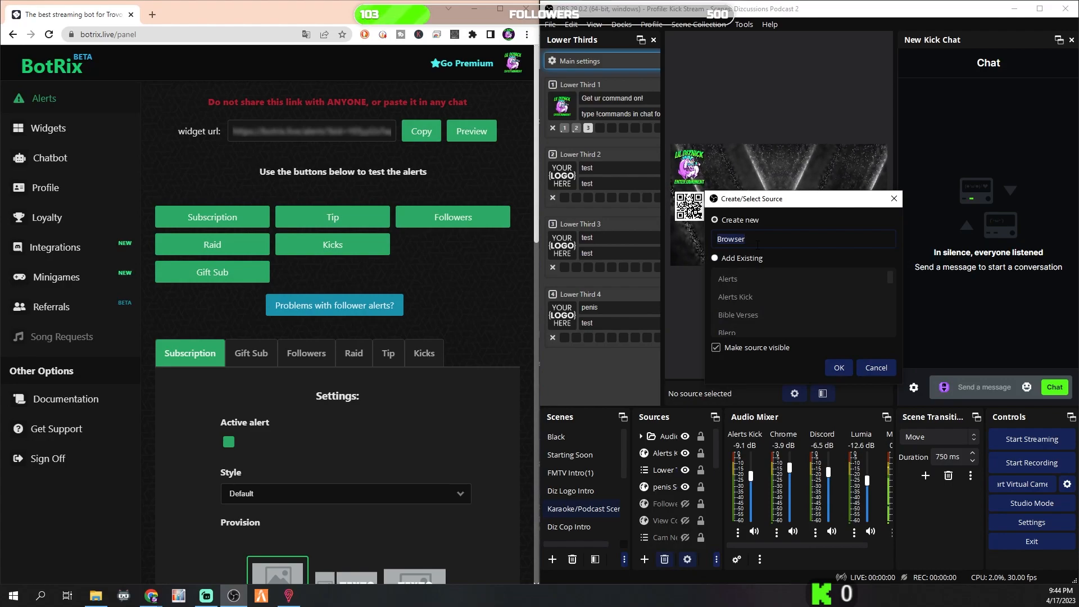
type("Alerts")
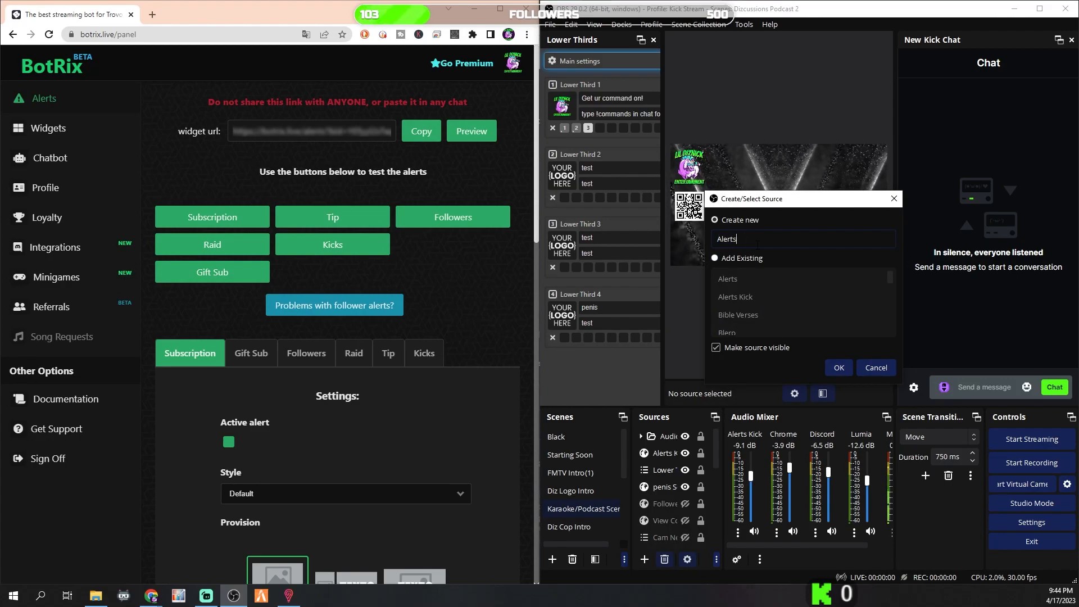
type(" Youtube")
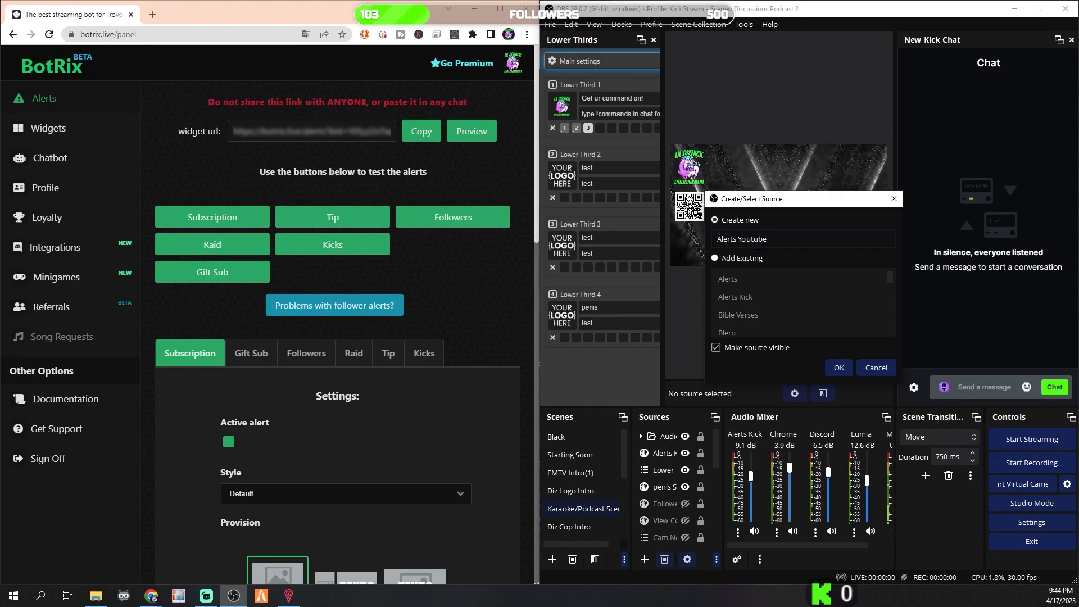
key("Return")
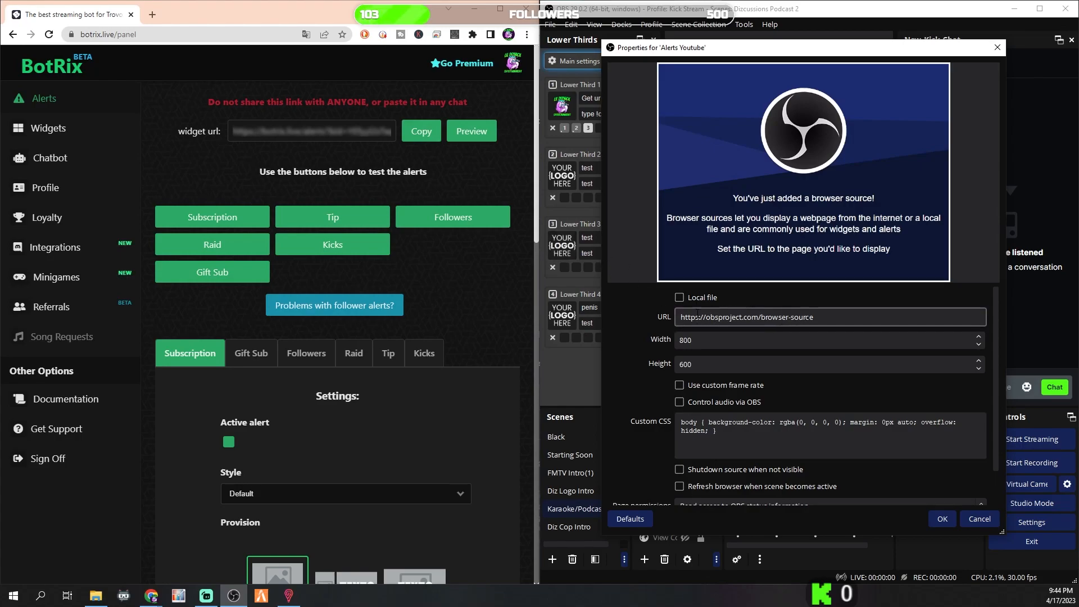
Set the browser source's width to 1920 and height to 1080
left_click(707, 341)
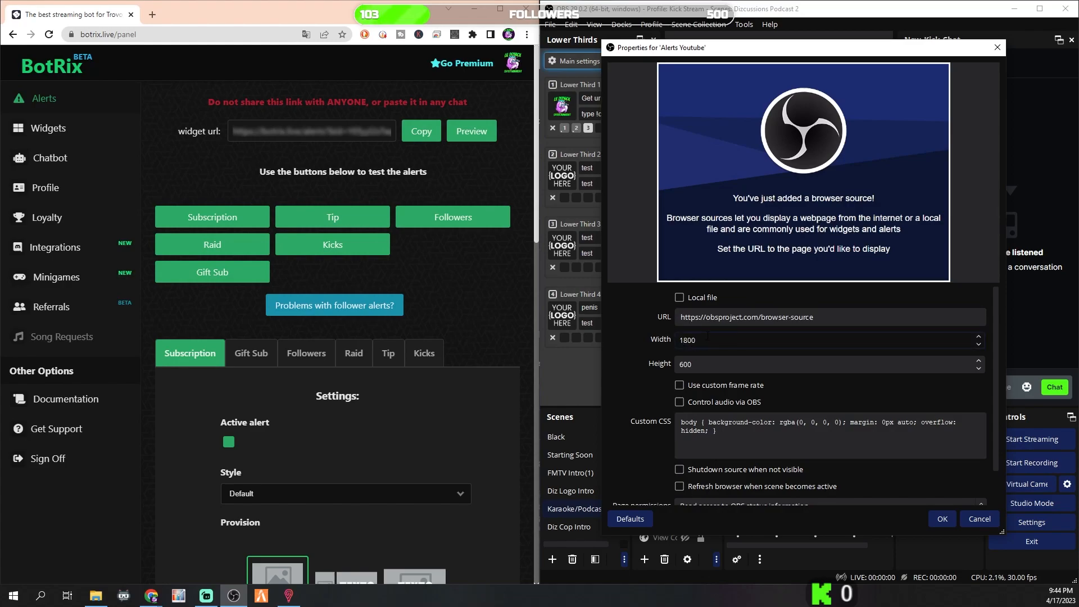
type("1")
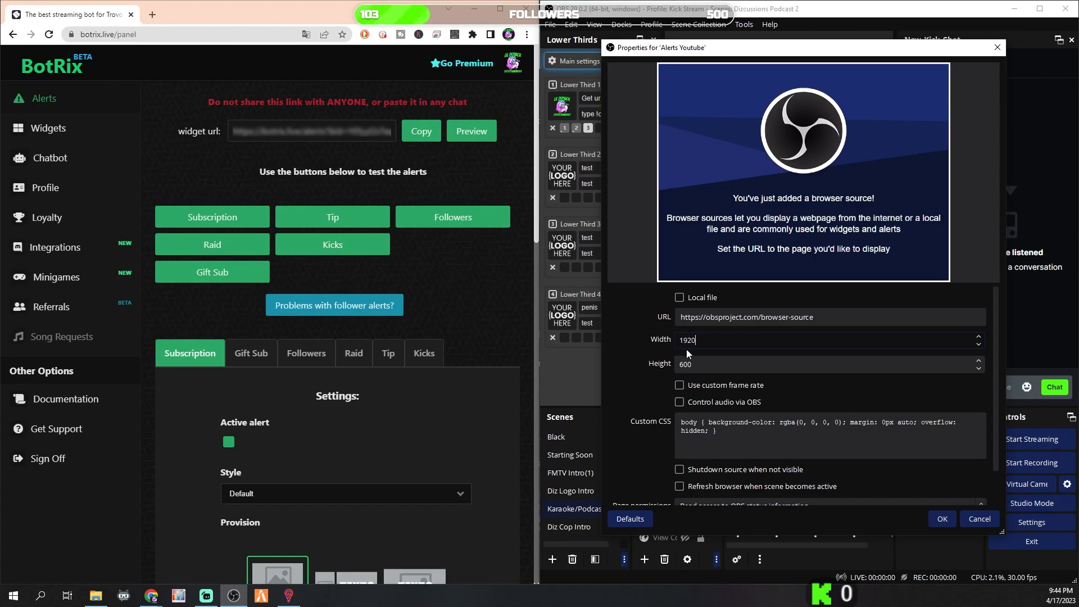
key("Tab")
type("500")
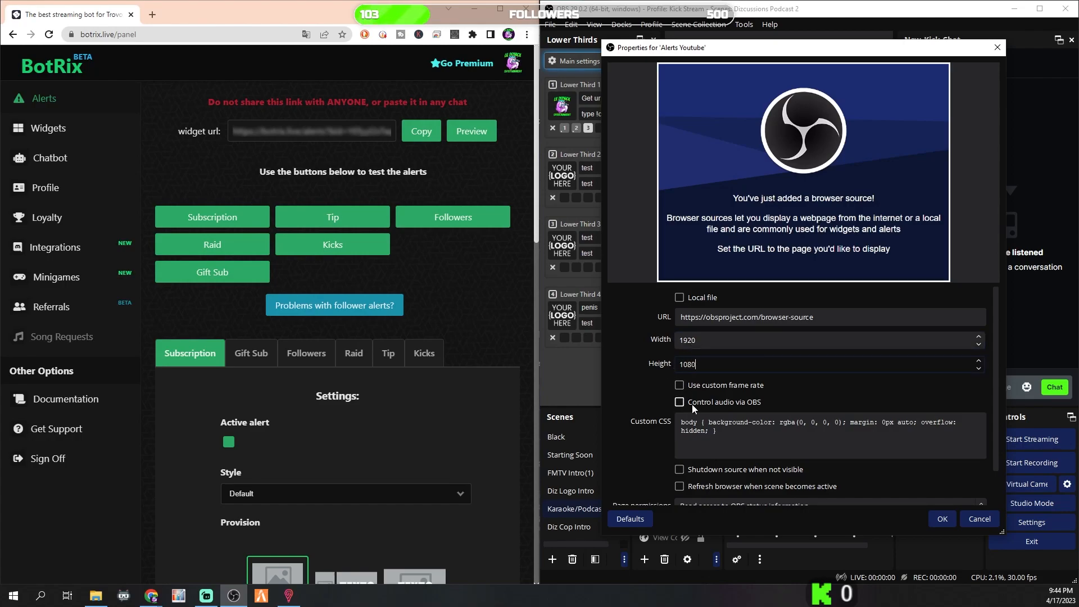
type("0")
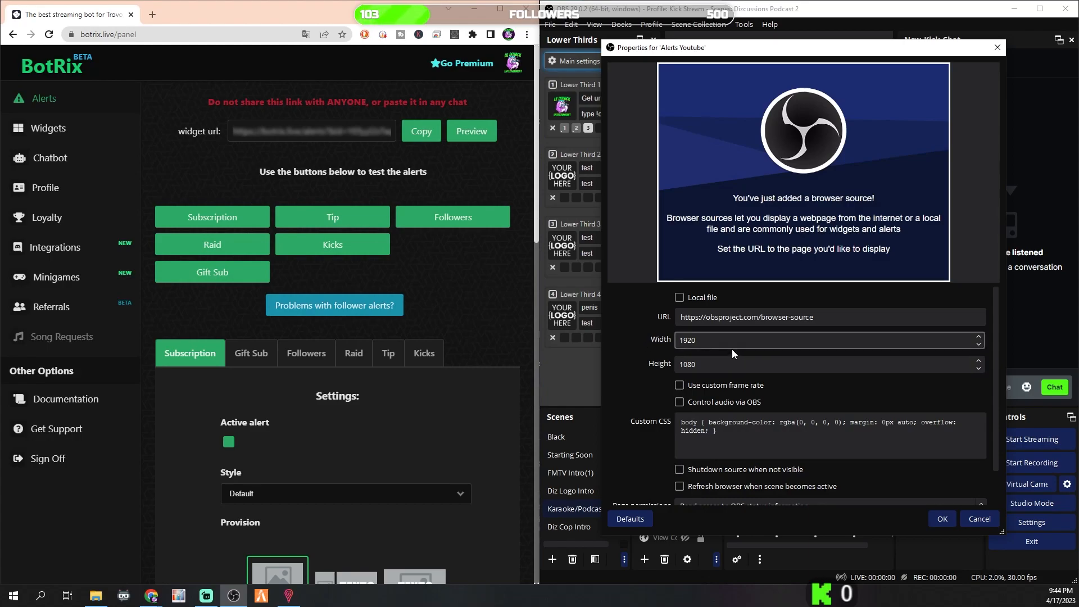
Clear the browser source's custom CSS and accept the source properties
left_click_drag(738, 435, 642, 426)
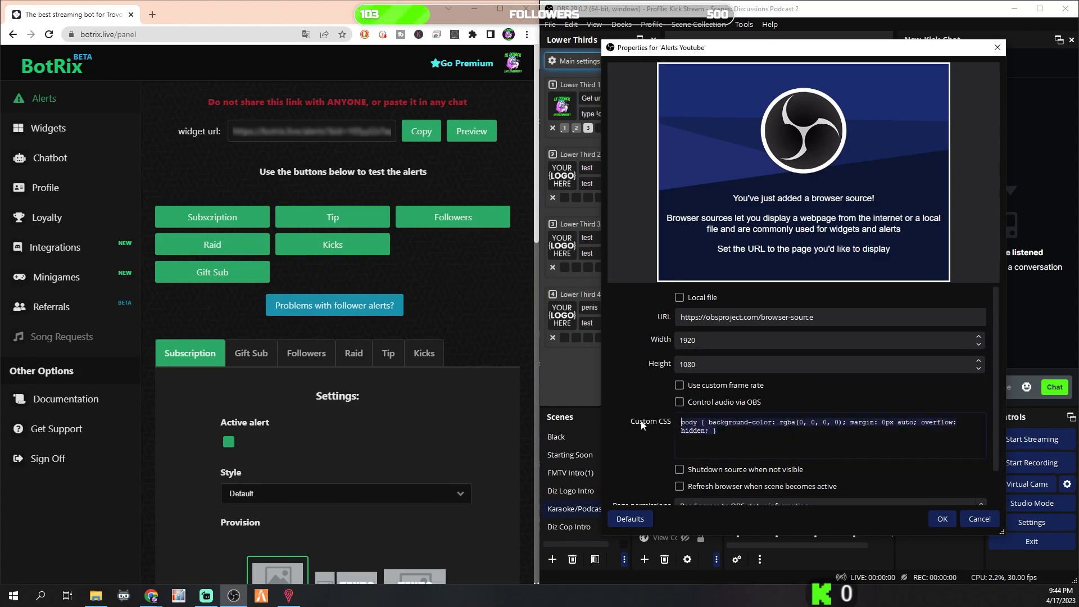
key("BackSpace")
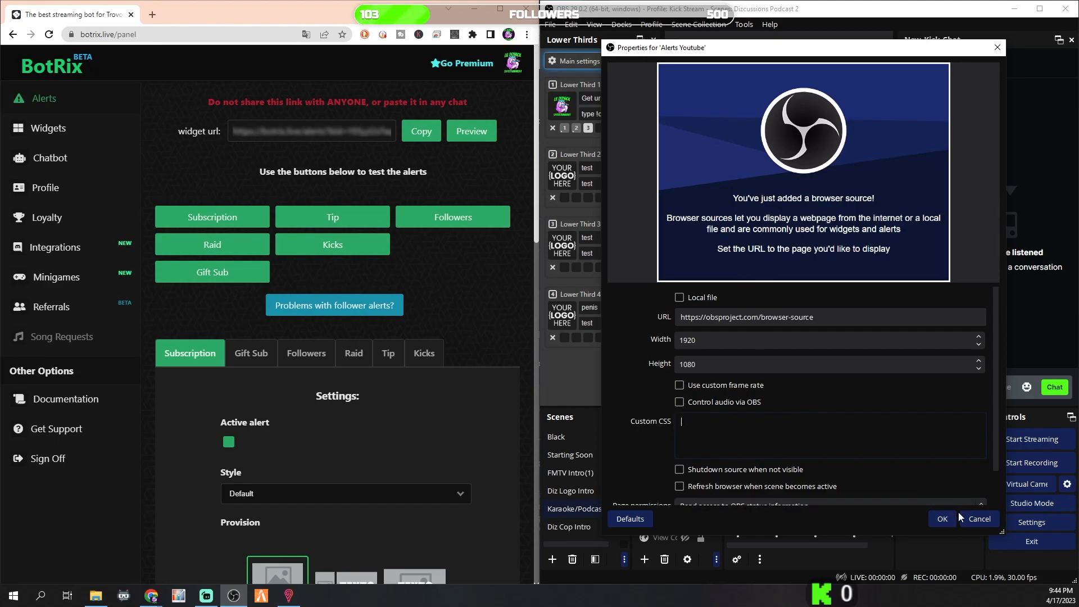
left_click(941, 520)
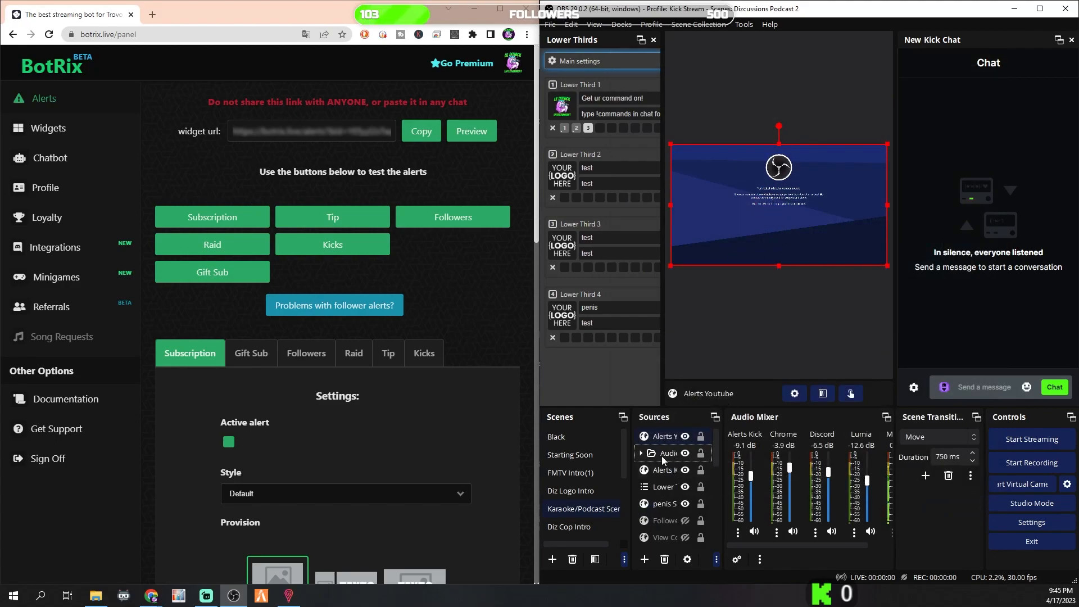
Delete the Alerts Youtube source from the scene
left_click(661, 436)
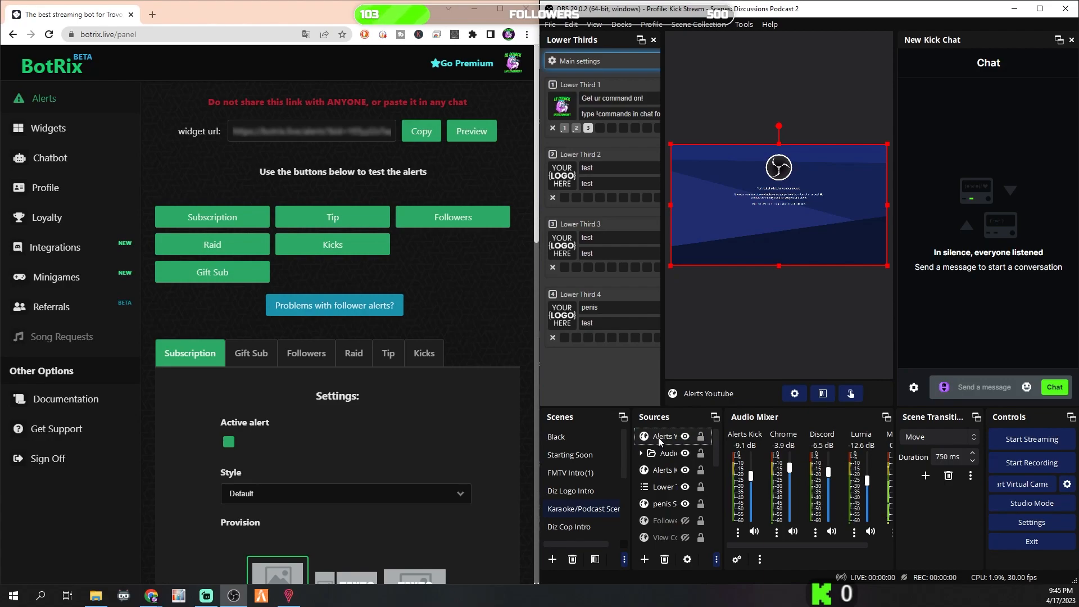
key("Delete")
left_click(854, 309)
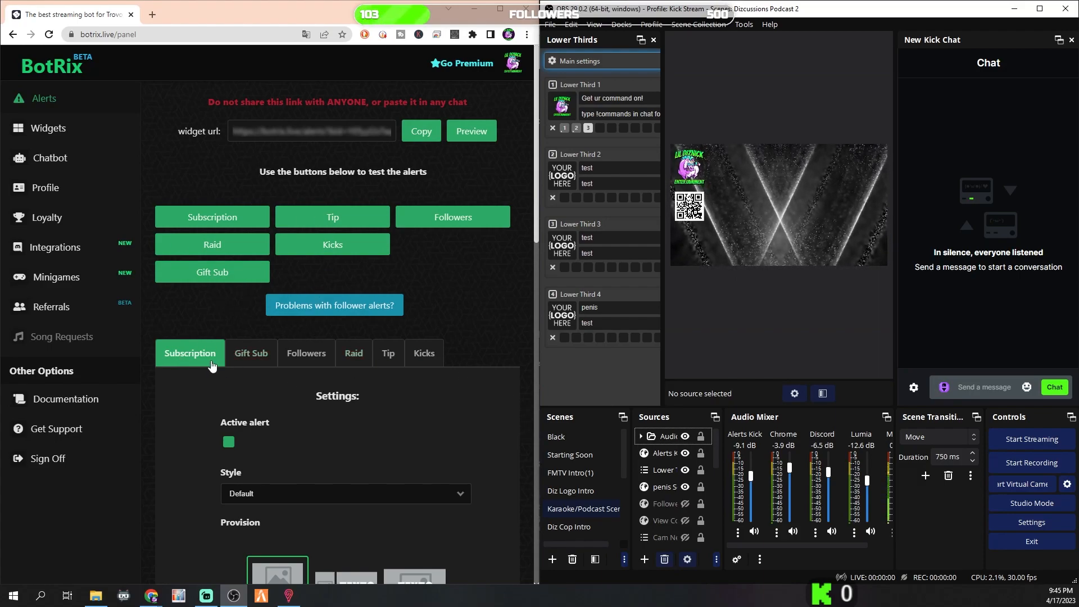
In BotRix, review the subscription alert's settings and look through the settings of the other alert types
scroll(200, 387, "down", 5)
scroll(200, 386, "down", 12)
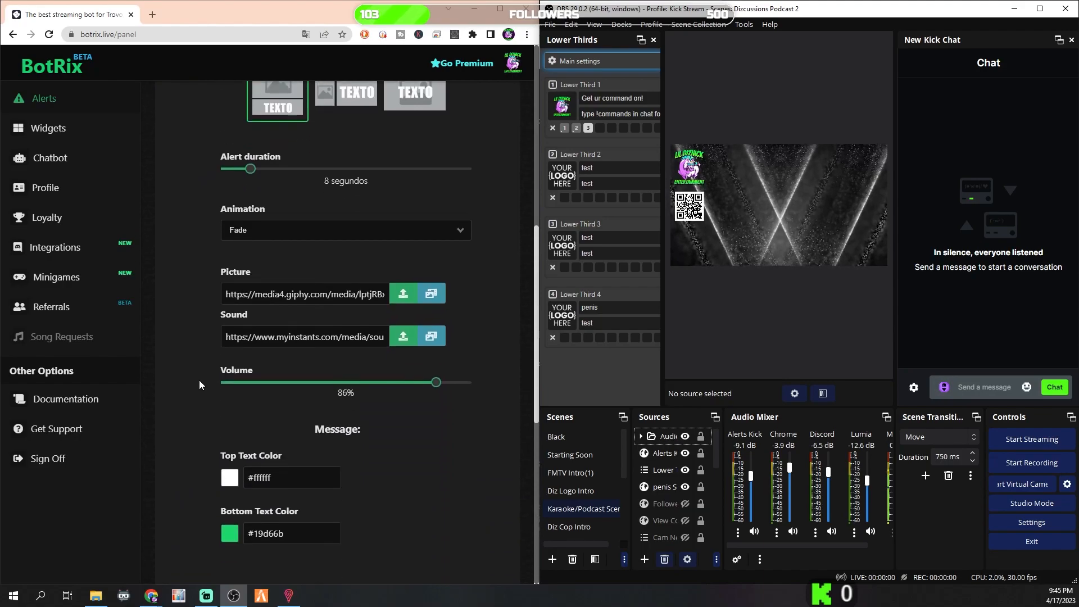
scroll(196, 386, "up", 9)
scroll(197, 382, "up", 8)
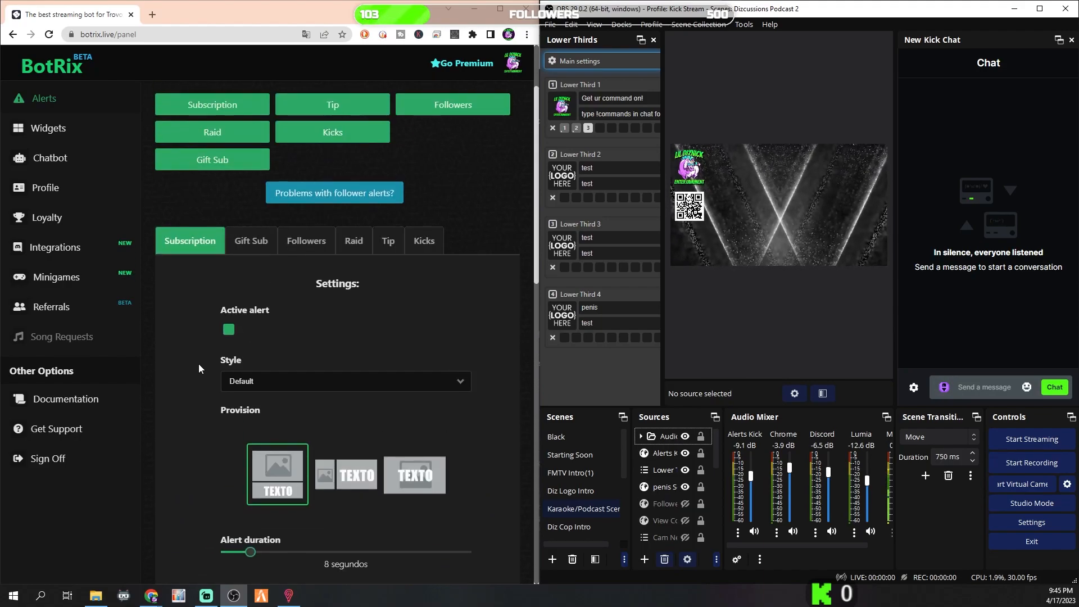
left_click(264, 364)
key("Right")
key("Right")
key("Right")
key("Right")
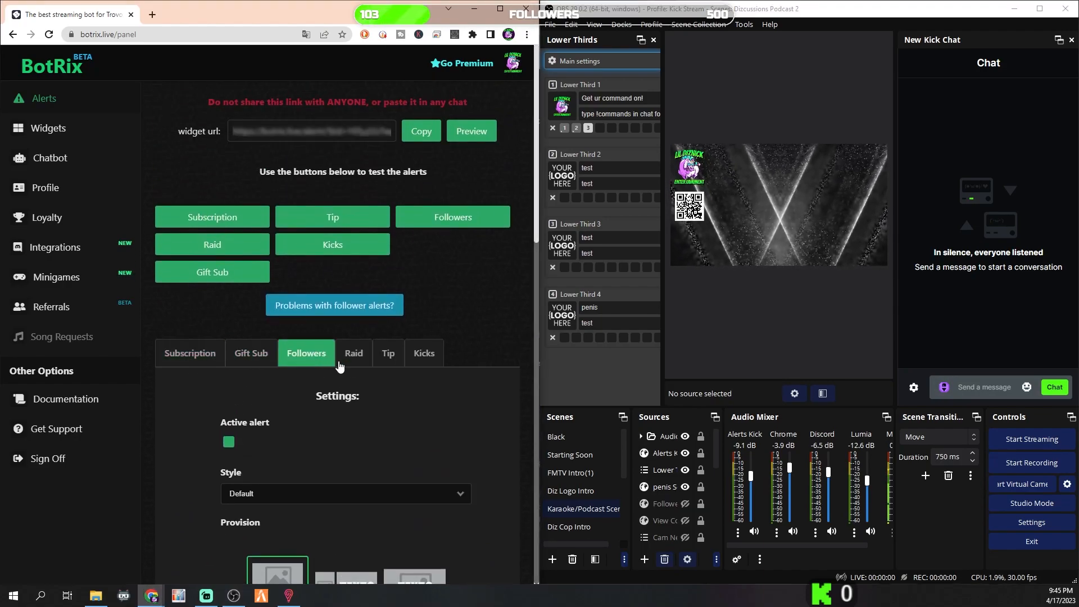
key("Right")
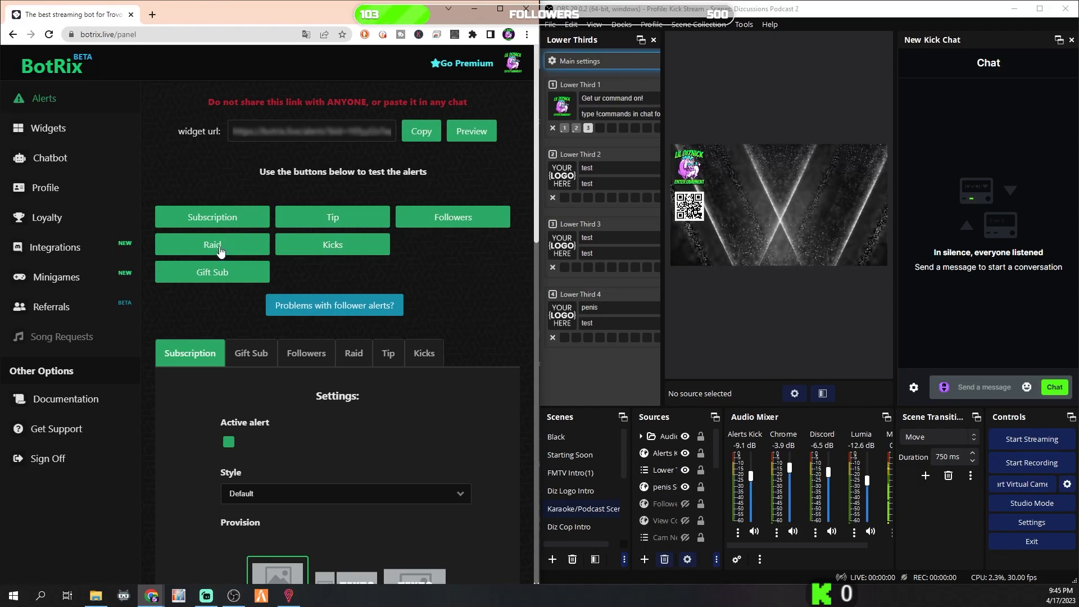
Trigger a test subscription alert and watch it in the OBS preview
left_click(206, 219)
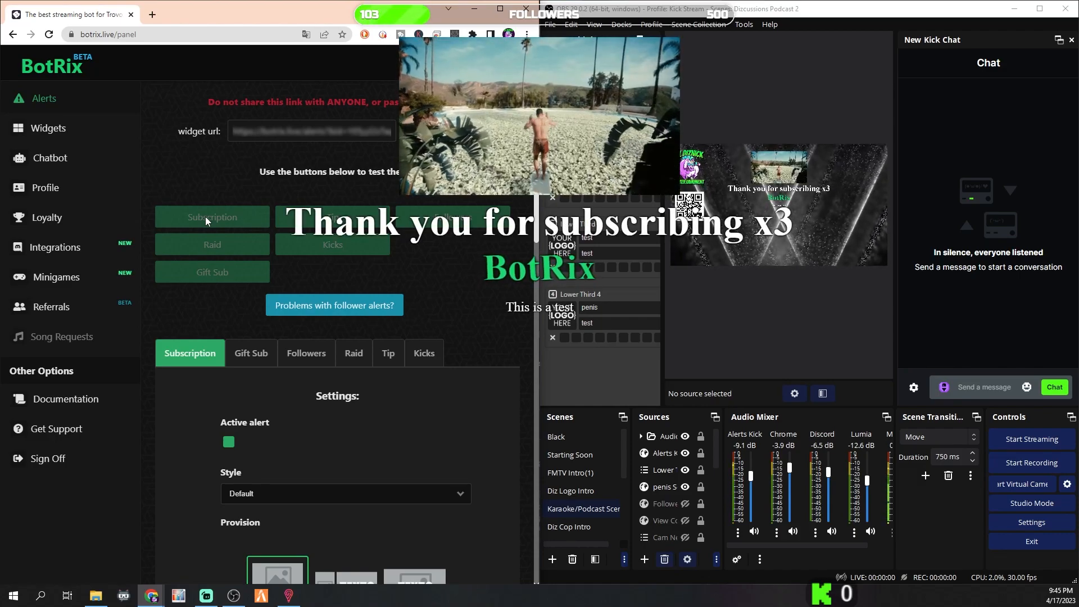
triple_click(314, 305)
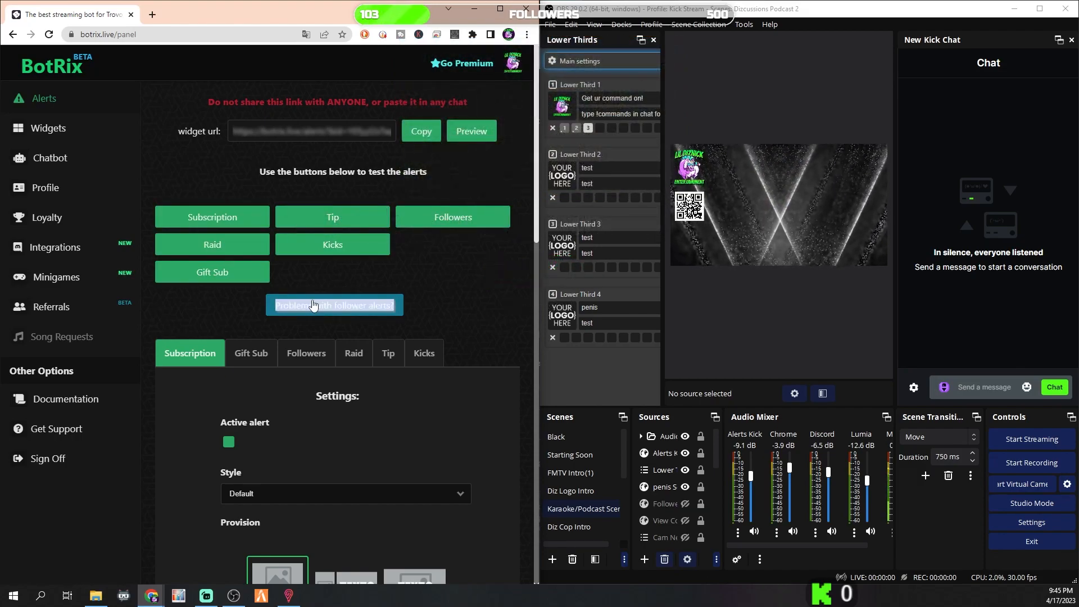
left_click(308, 292)
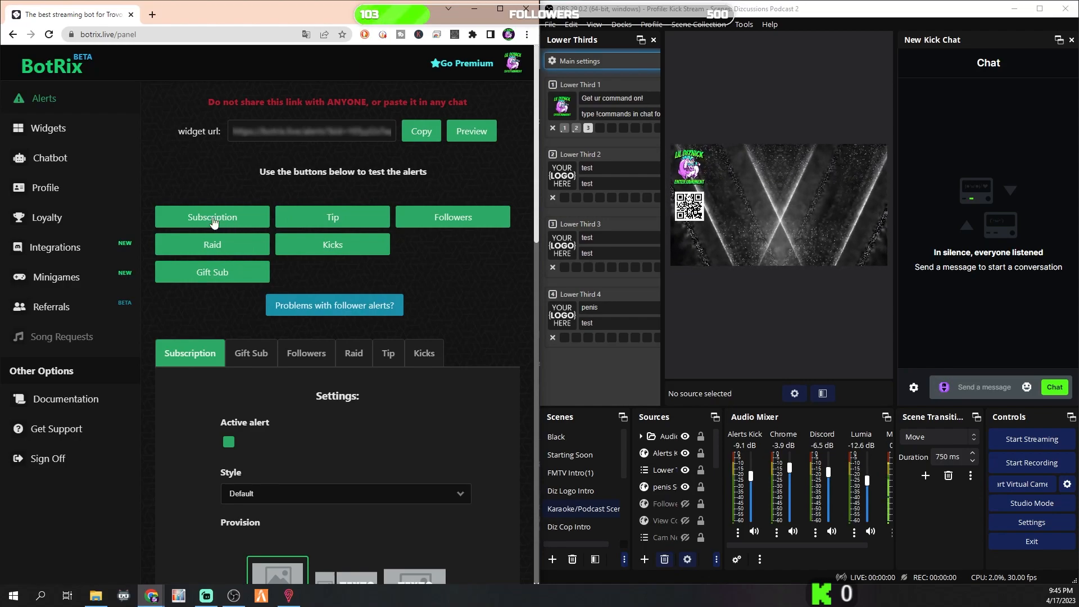
Open the Viewers counter widget's customization page in BotRix and make the viewer count source visible in the OBS scene
left_click(49, 134)
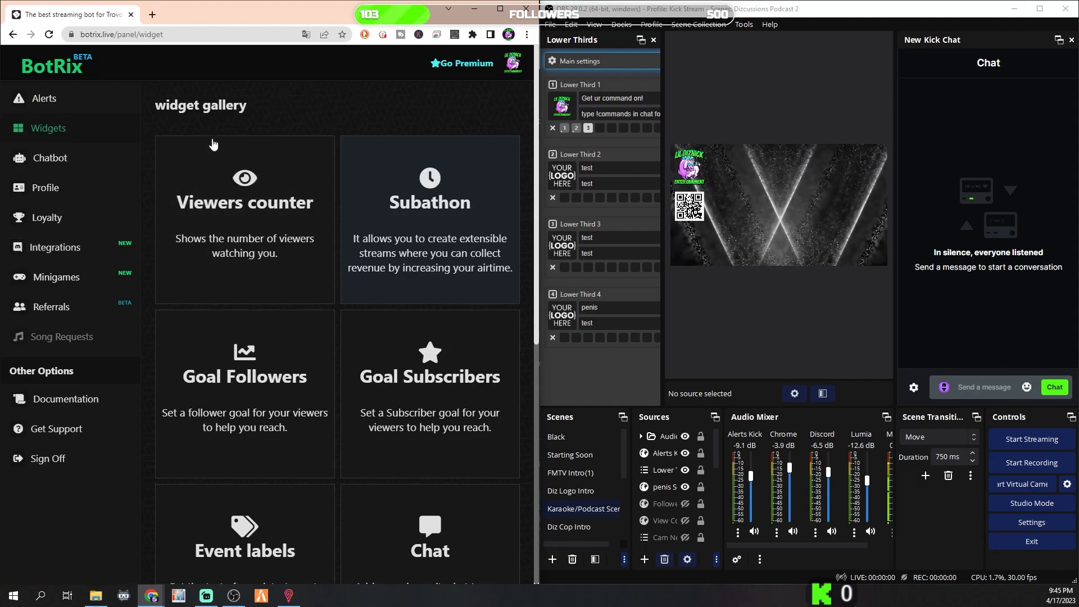
scroll(284, 275, "down", 5)
scroll(277, 272, "up", 5)
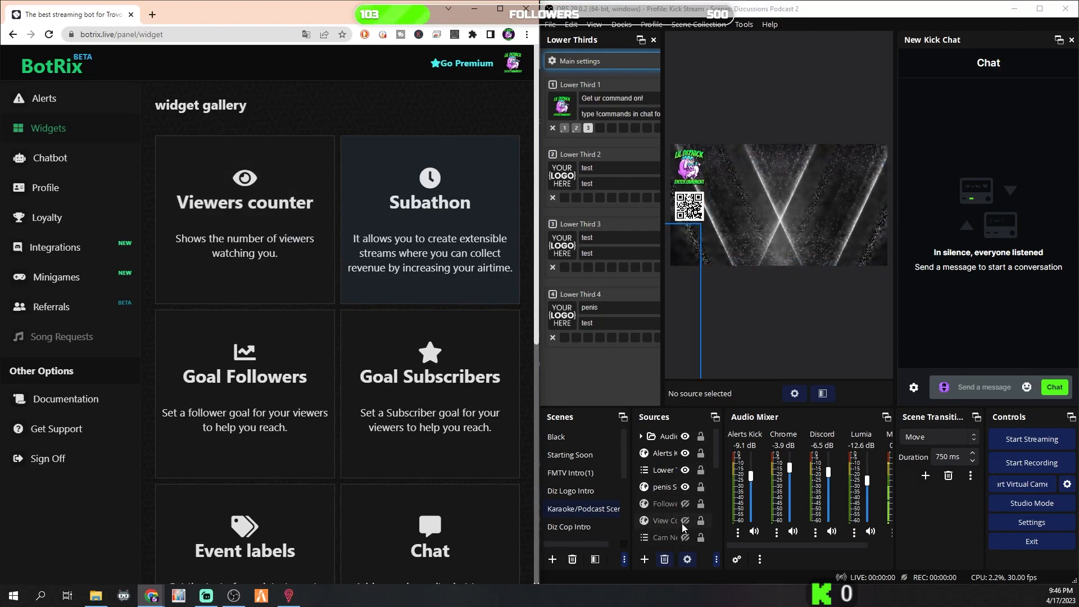
left_click(268, 262)
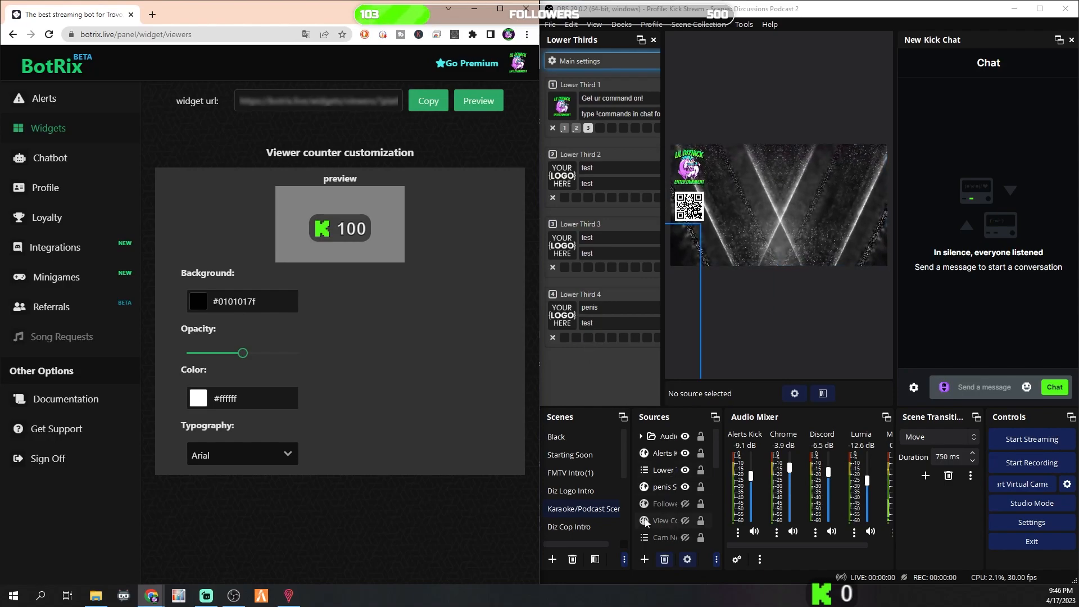
left_click(685, 504)
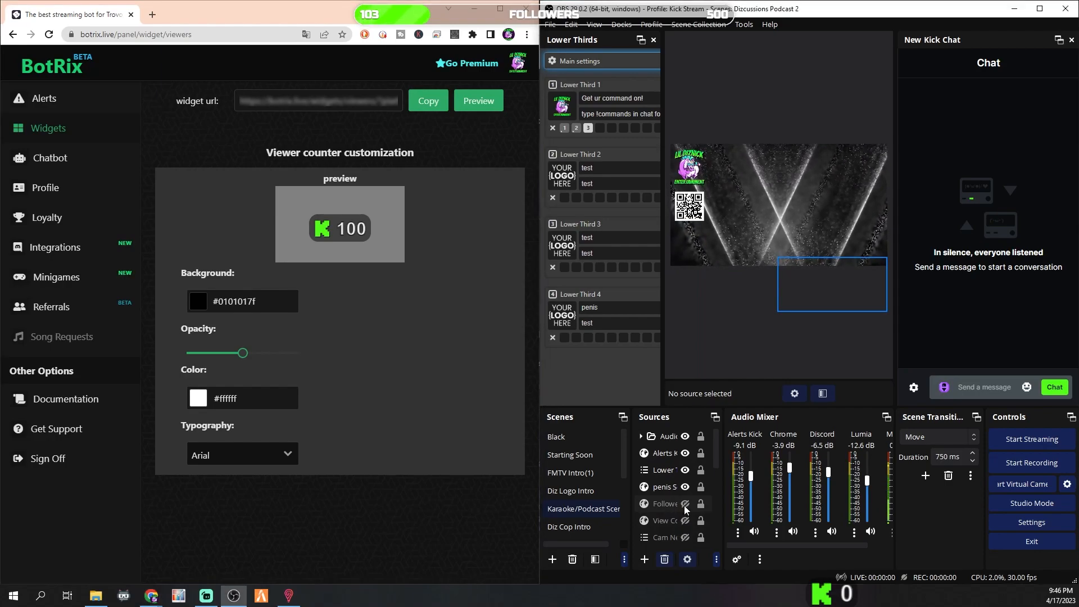
left_click(685, 504)
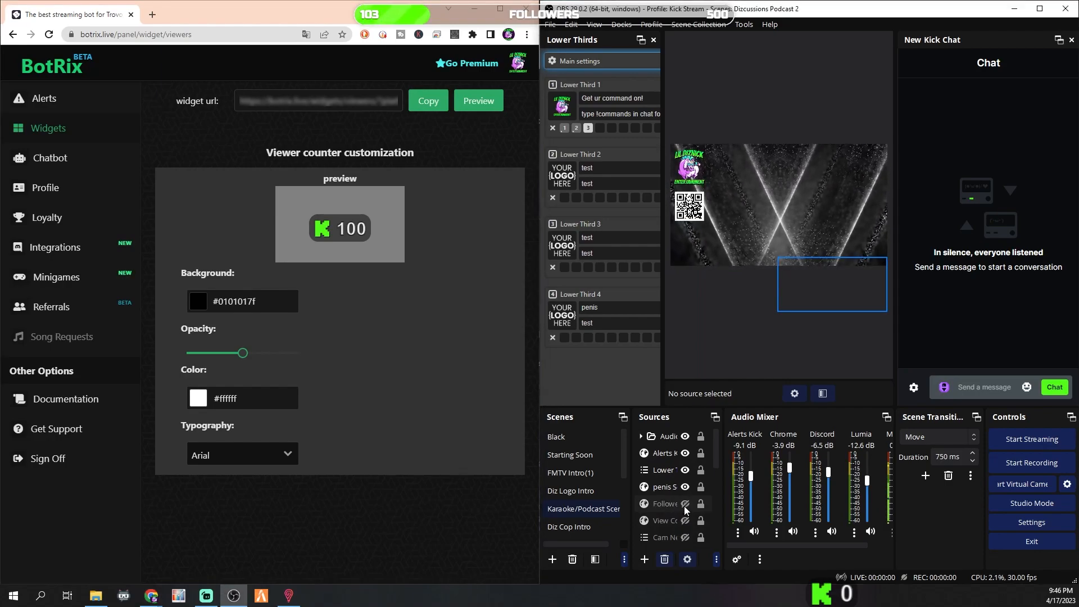
left_click(685, 521)
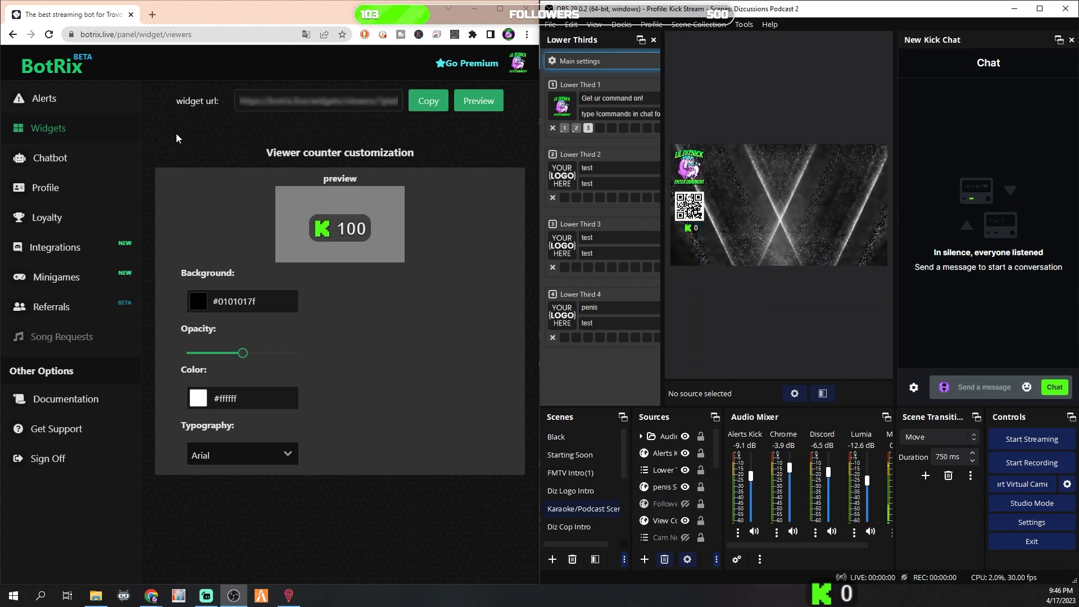
Open the Goal Followers widget's customization page in BotRix and make the follower goal source visible in the OBS scene
left_click(53, 129)
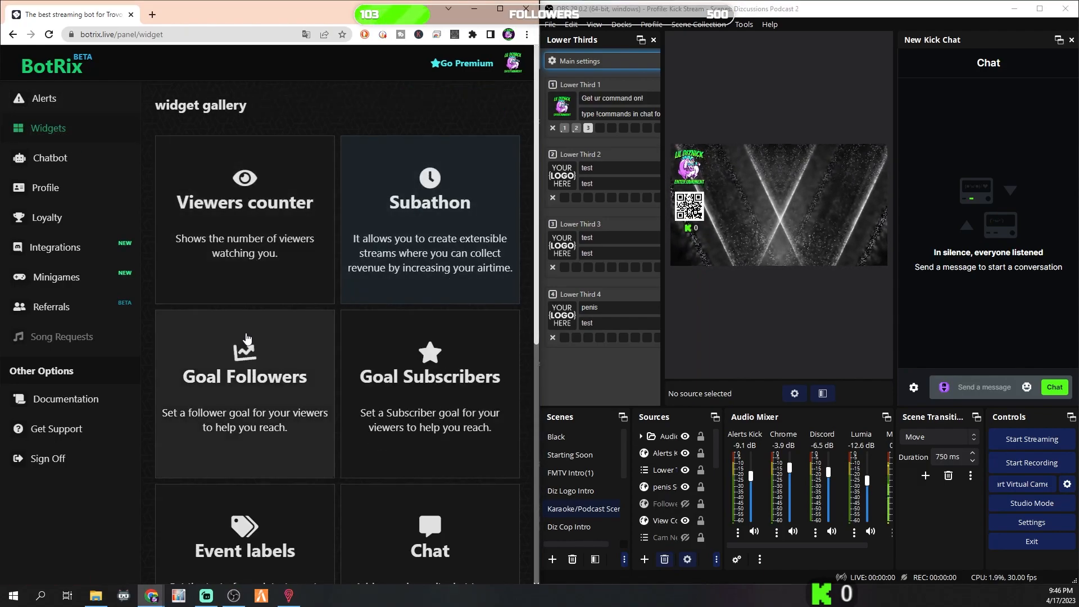
left_click(257, 394)
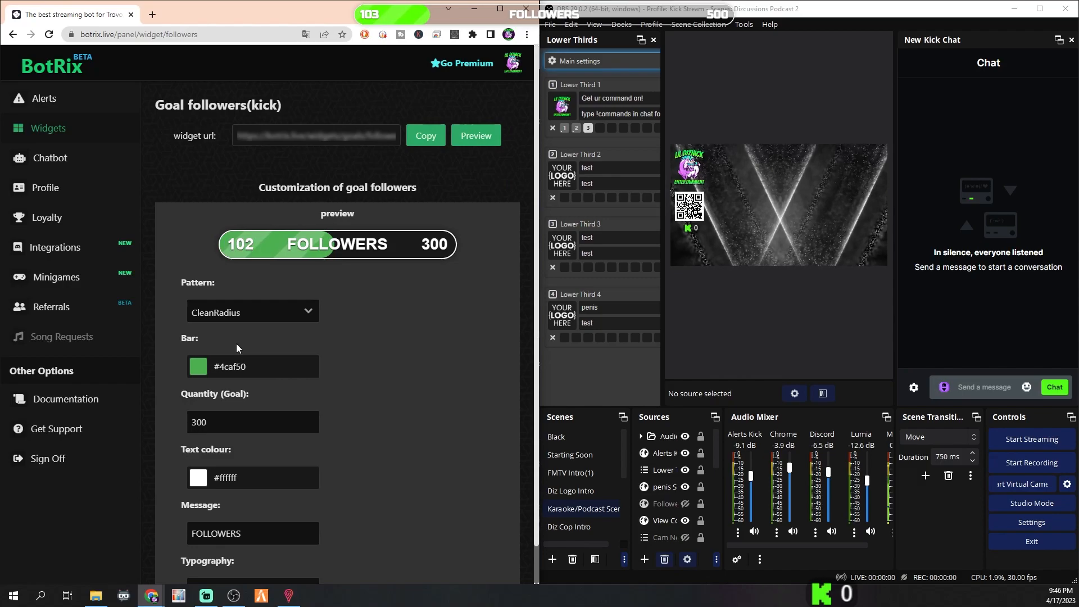
scroll(219, 371, "down", 1)
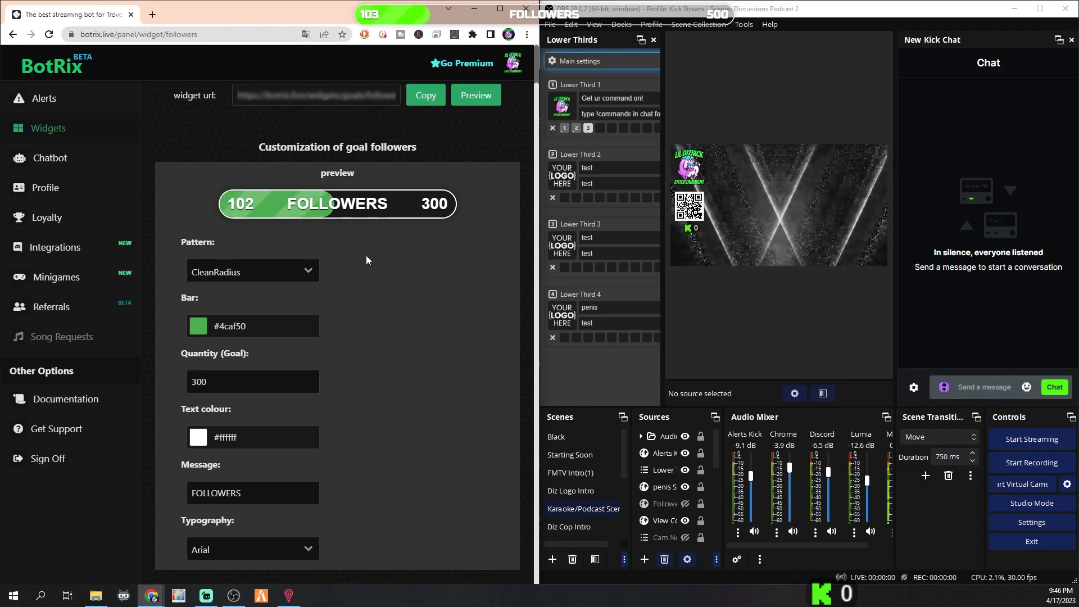
left_click(685, 504)
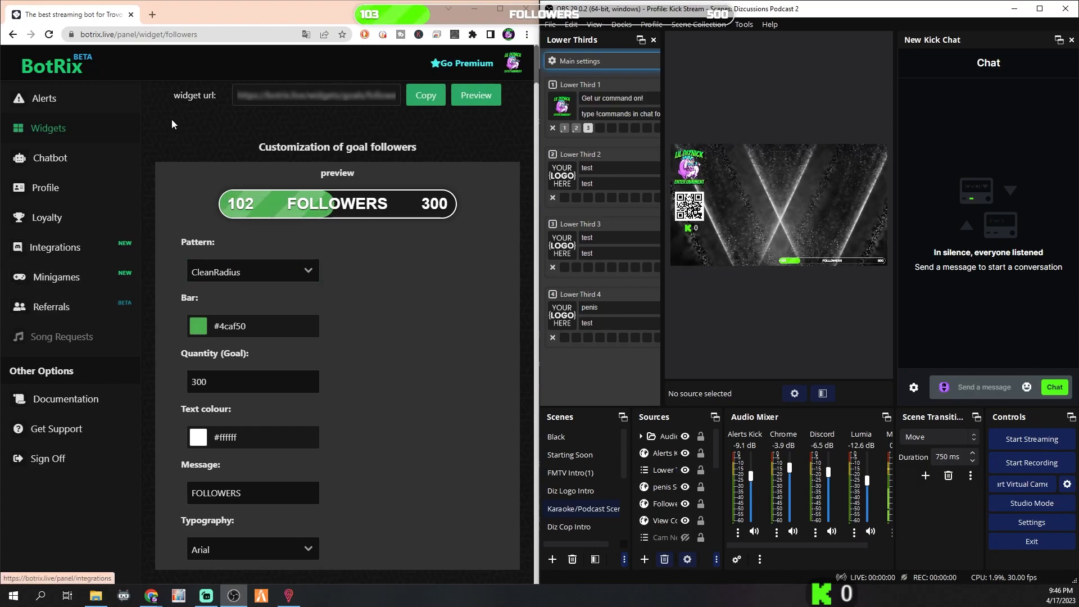
Return to the BotRix widget gallery to view the Chat widget and locate the Chat source in the OBS scene
left_click(55, 132)
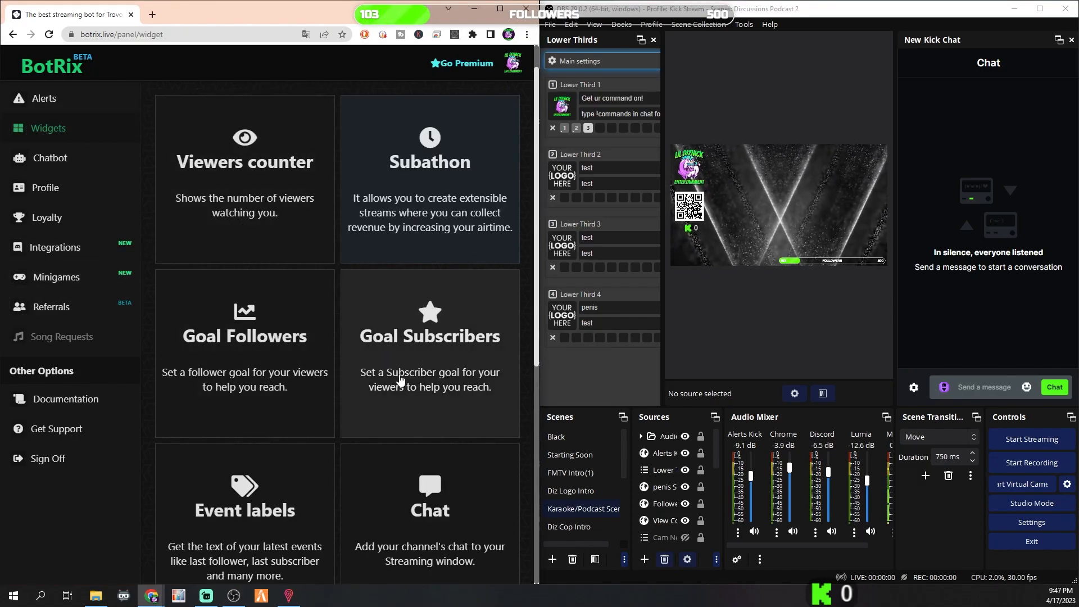
scroll(400, 377, "down", 2)
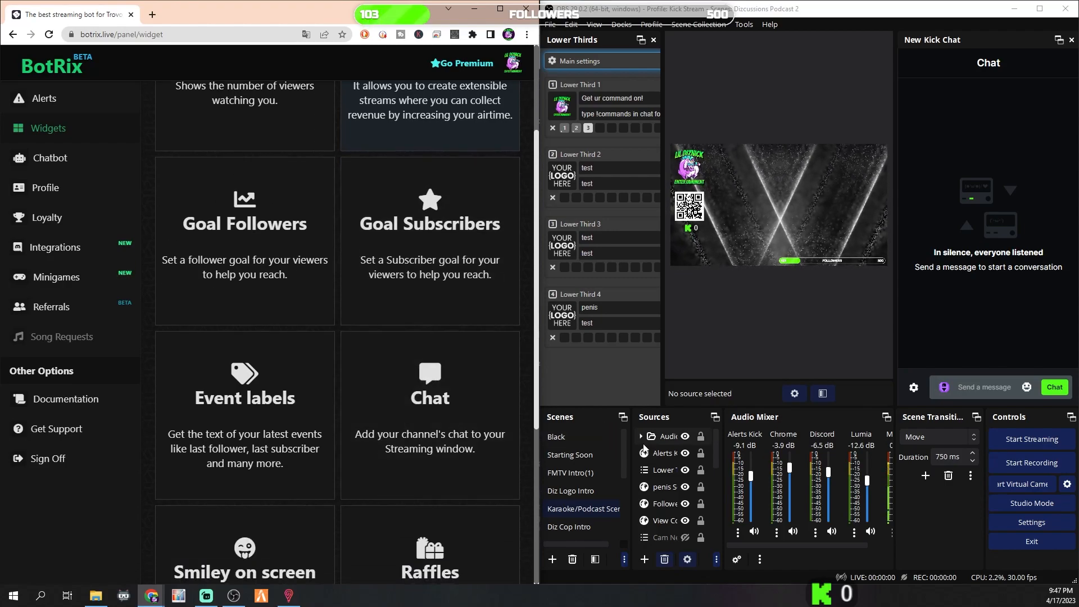
scroll(669, 492, "down", 1)
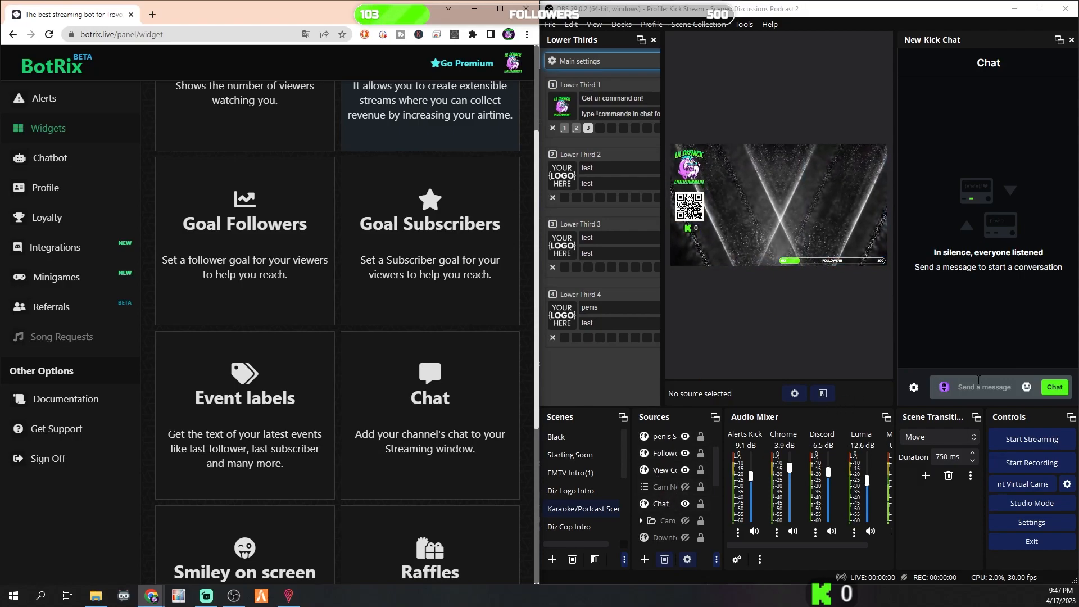
Send the message "test" in the Kick chat dock in OBS to try out the on-screen chat widget
left_click(984, 388)
type("tr")
key("BackSpace")
key("BackSpace")
type("t")
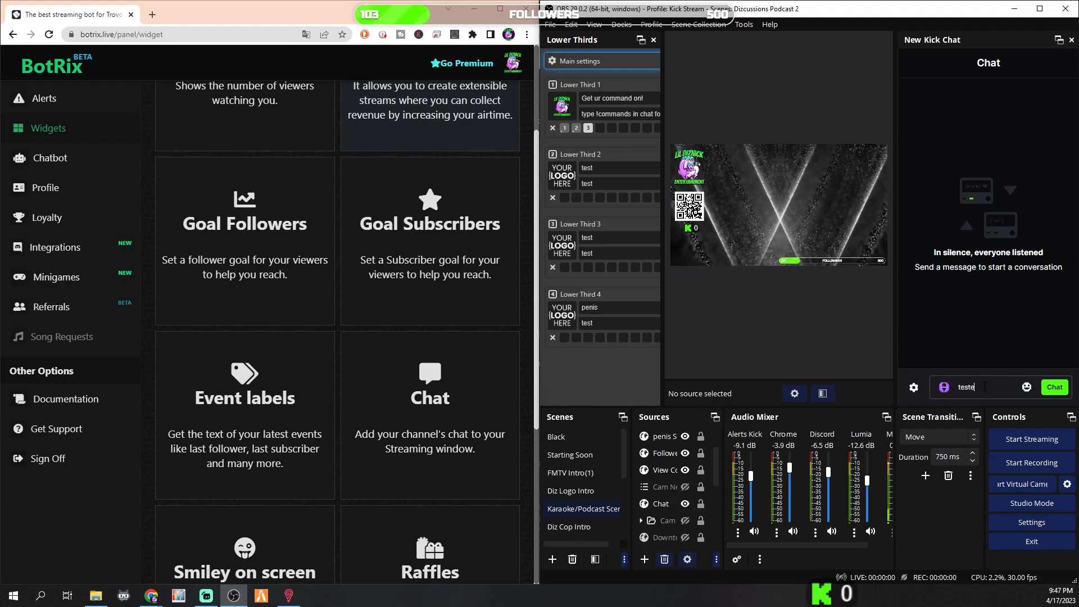
type("est")
key("Return")
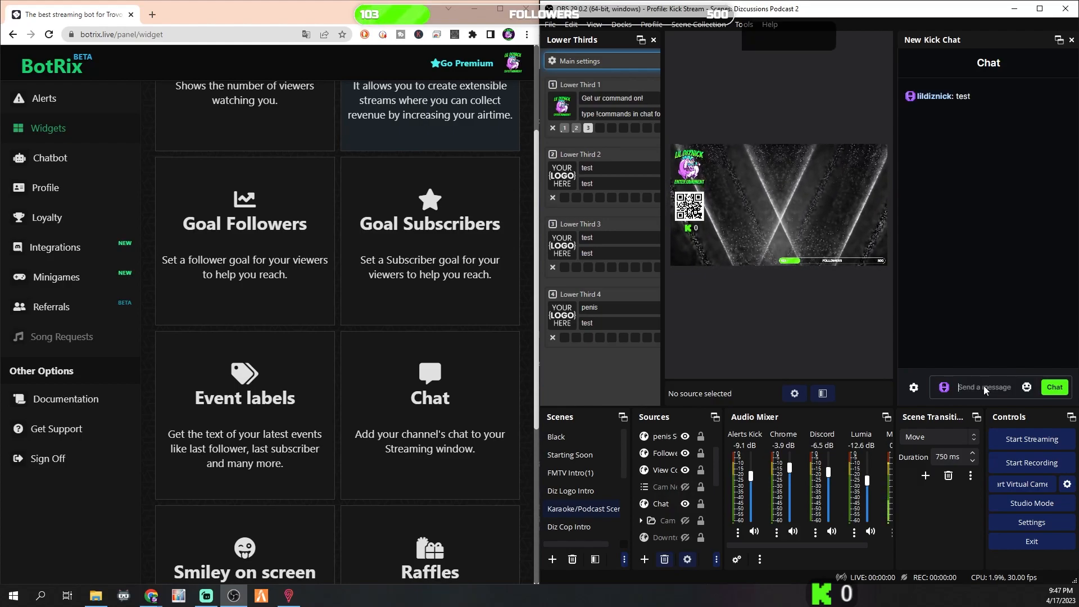
Fill the chat overlay with a run of short filler messages in the Kick chat, such as "fdsfdsafdsa", "fds", "fdsa" and "afds"
type("fdsfdsaf")
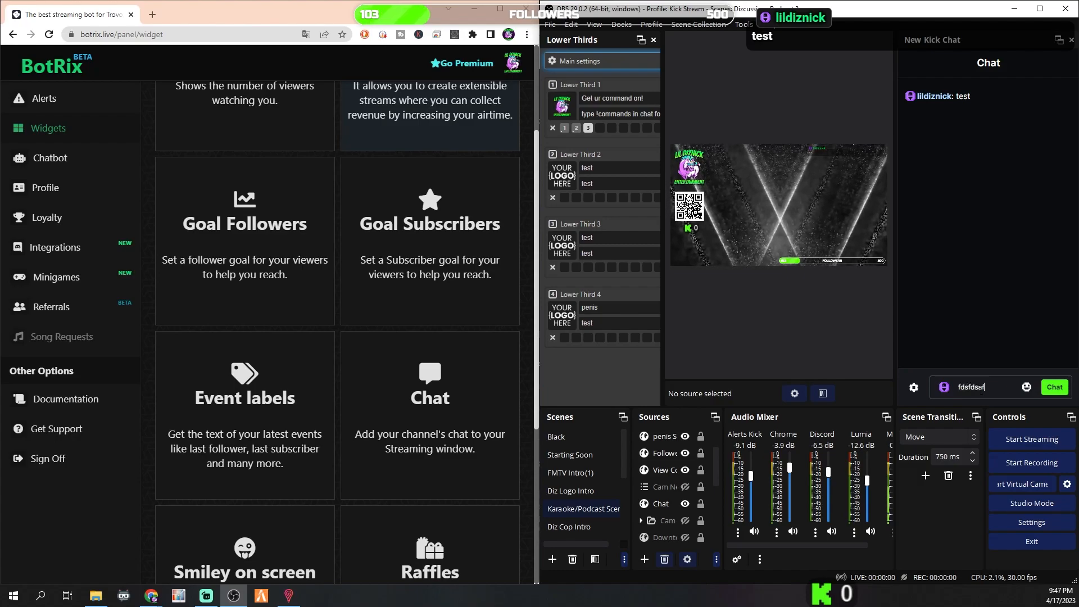
type("dsa")
key("Return")
type("fds")
key("Return")
type("fdsa")
key("Return")
type("fdsa")
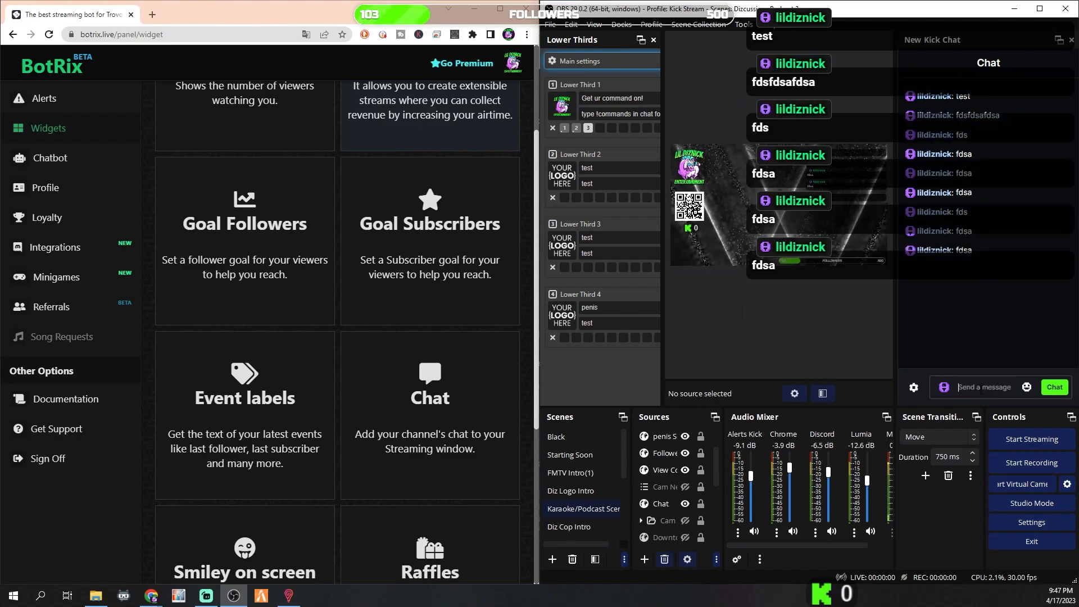
type("fds")
key("Return")
type("afds")
key("Return")
type("fds")
key("Return")
type("afd")
key("Return")
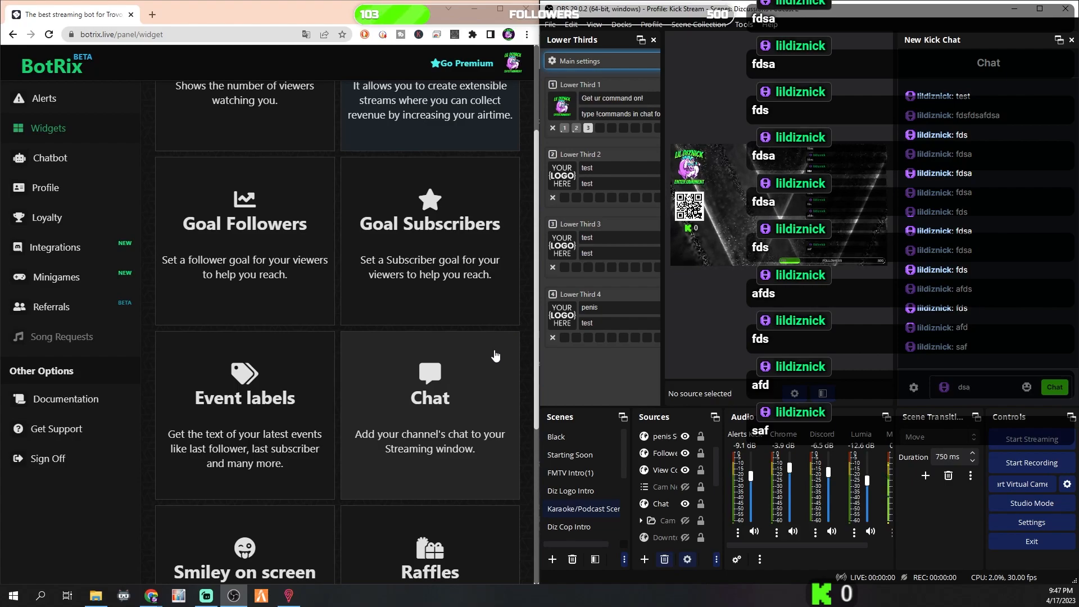
Look through the remaining widgets in the BotRix gallery, including Smiley on screen, Raffles, Channel king and Emote Combo
scroll(419, 427, "down", 3)
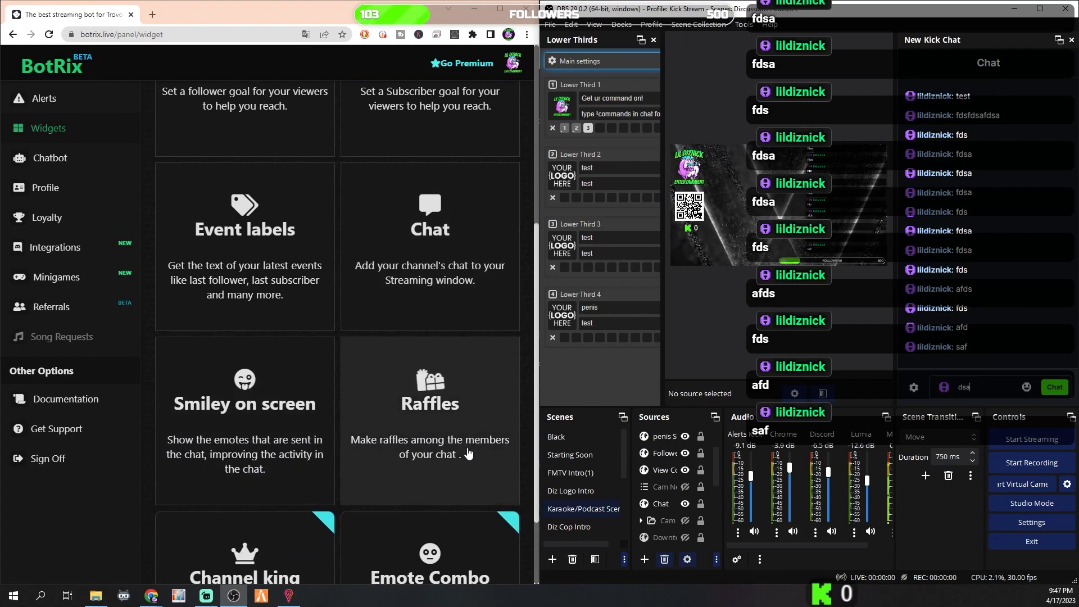
scroll(264, 435, "down", 2)
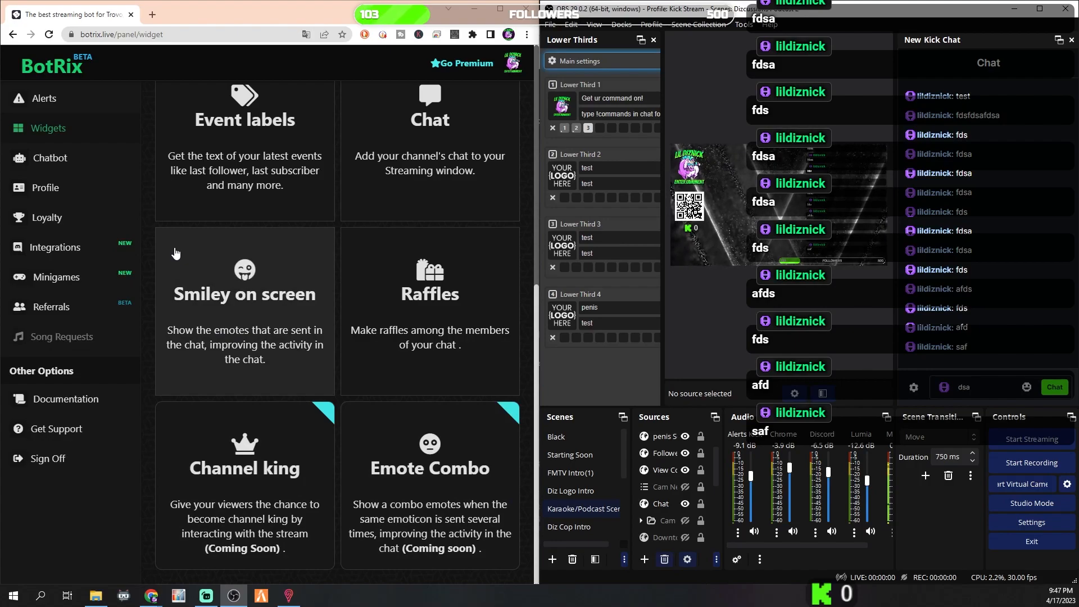
scroll(172, 281, "up", 8)
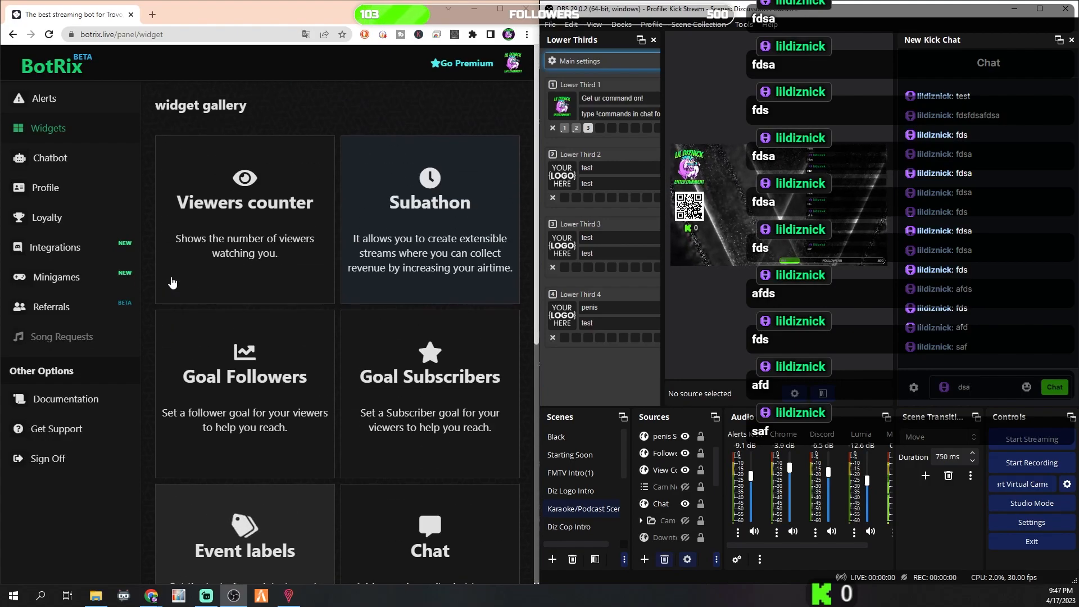